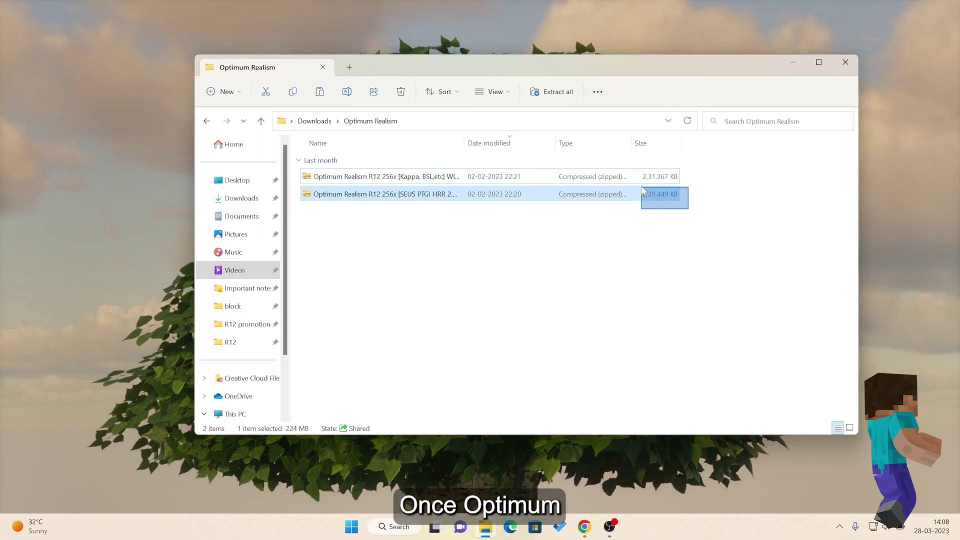
- Switch to Chrome and look over the Kappa Shader project page on CurseForge, including its recent files
{"action": "left_click_drag", "start_coordinate": [641, 187], "coordinate": [640, 172]}
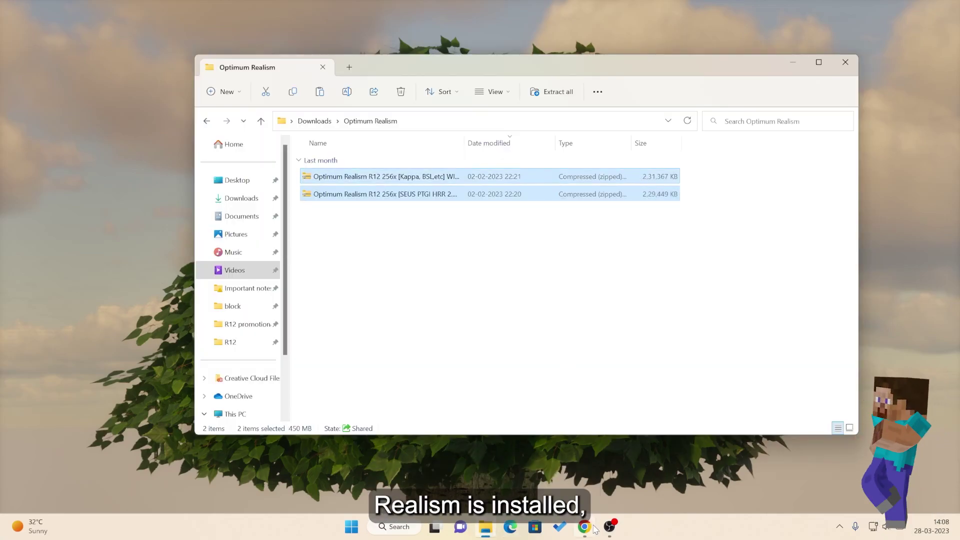
{"action": "mouse_move", "coordinate": [595, 529]}
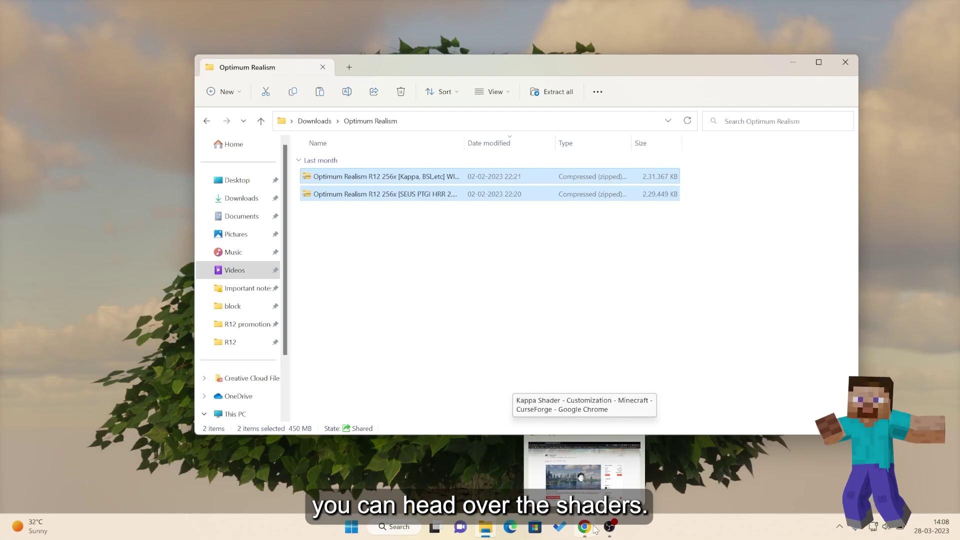
{"action": "left_click", "coordinate": [595, 528]}
{"action": "left_click_drag", "start_coordinate": [186, 57], "coordinate": [240, 60]}
{"action": "left_click", "coordinate": [9, 233]}
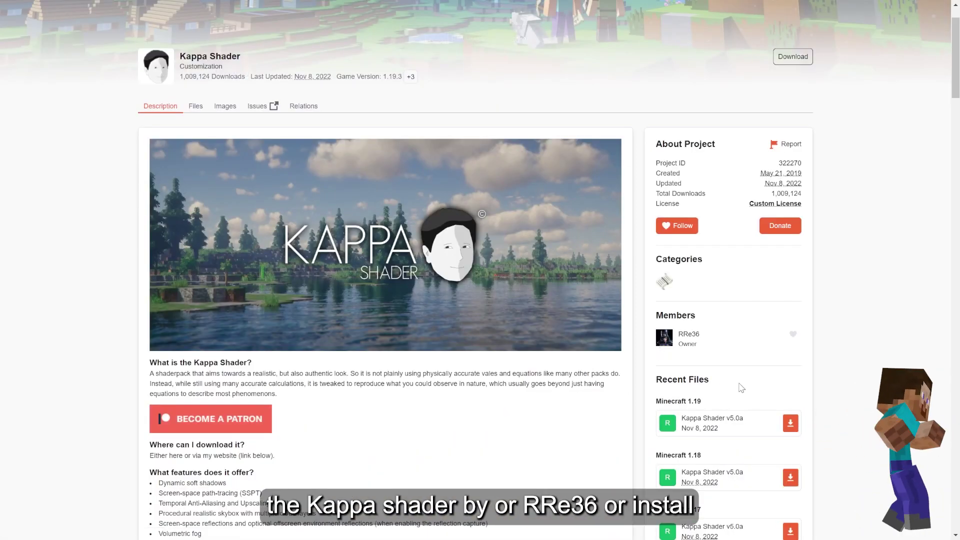
{"action": "scroll", "coordinate": [741, 388], "scroll_direction": "down", "scroll_amount": 2}
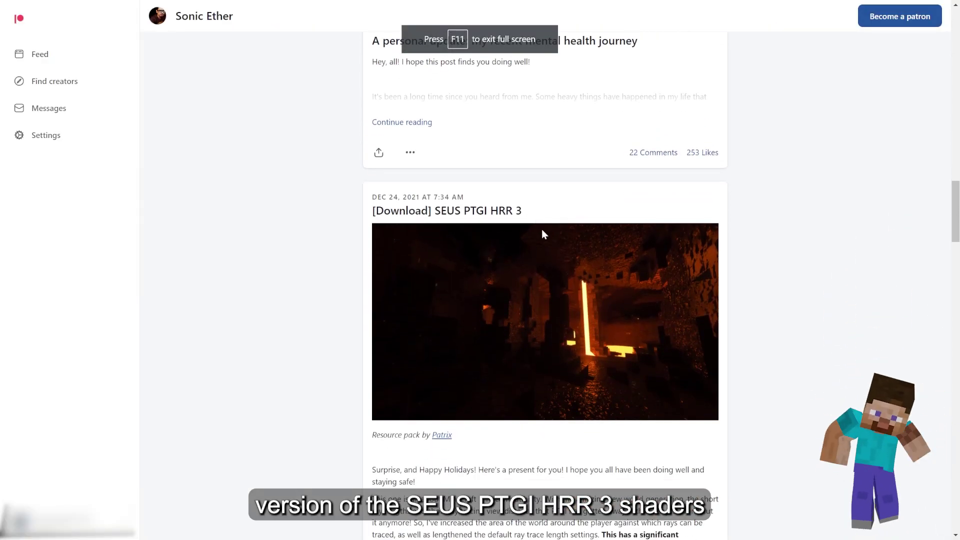
- Read through Sonic Ether's SEUS PTGI HRR 3 download post on Patreon
{"action": "scroll", "coordinate": [466, 238], "scroll_direction": "down", "scroll_amount": 2}
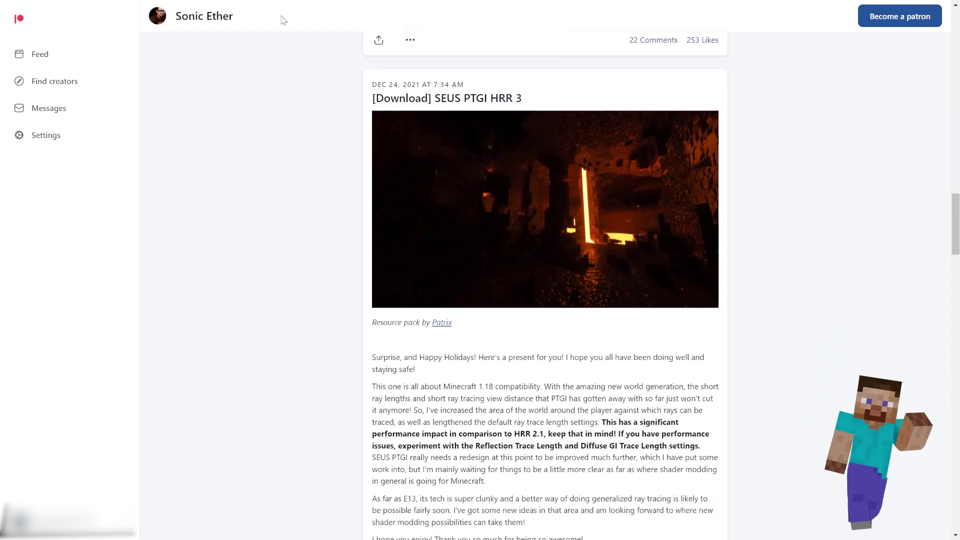
{"action": "scroll", "coordinate": [558, 313], "scroll_direction": "down", "scroll_amount": 6}
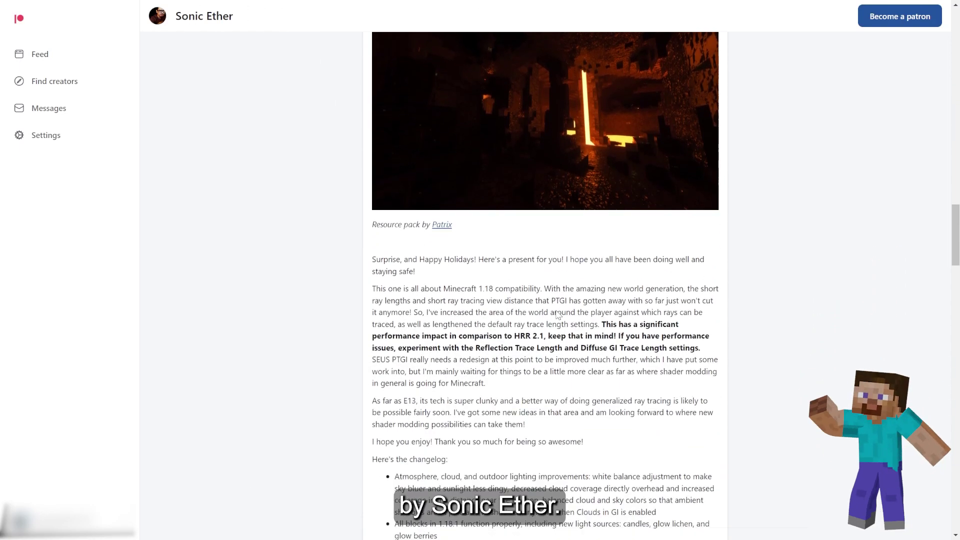
{"action": "scroll", "coordinate": [557, 314], "scroll_direction": "down", "scroll_amount": 15}
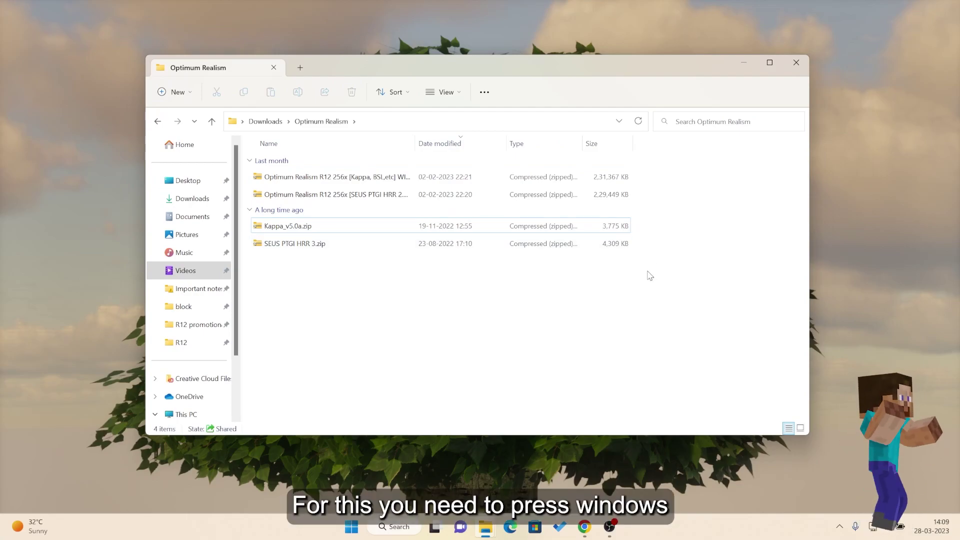
- Open the Windows application data folder by running %appdata%
{"action": "key", "text": "super+r"}
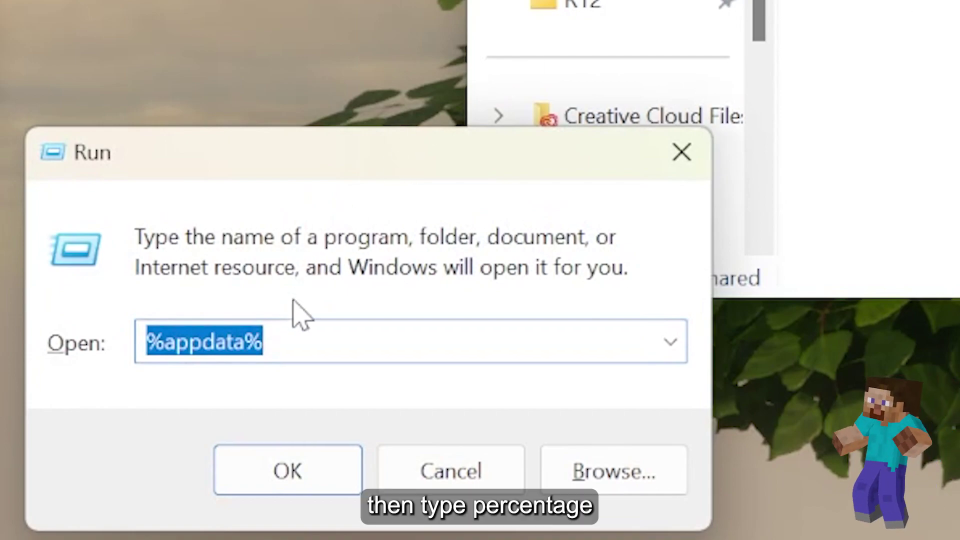
{"action": "type", "text": "%appdata"}
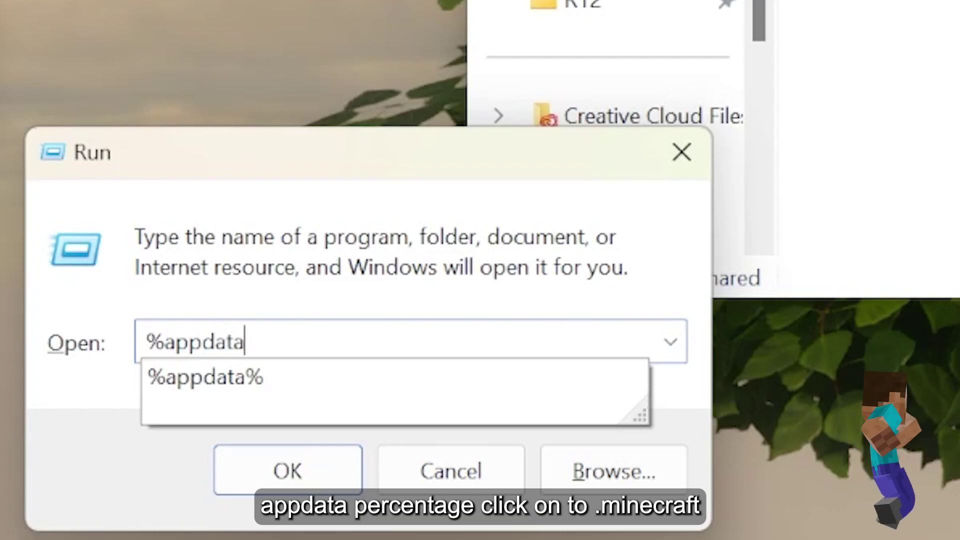
{"action": "type", "text": "%"}
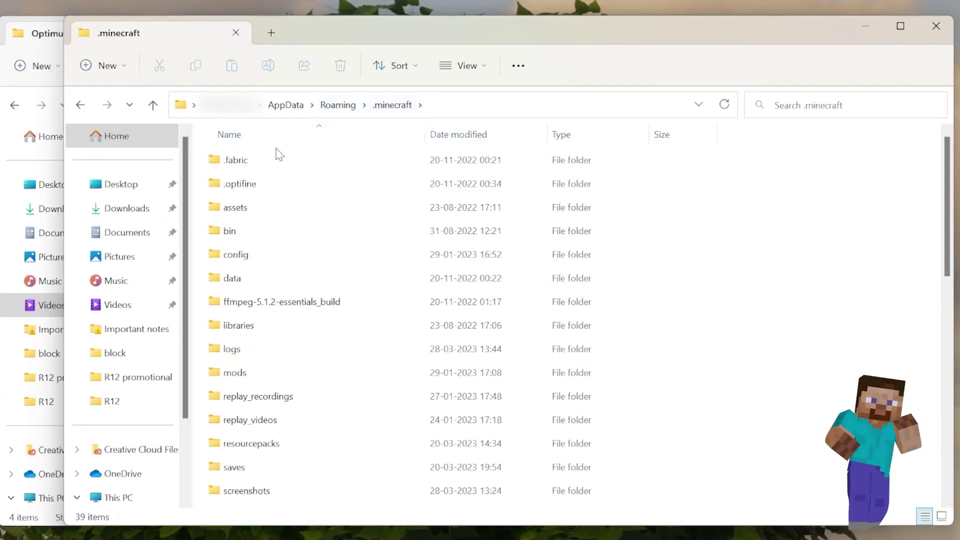
{"action": "left_click", "coordinate": [251, 444]}
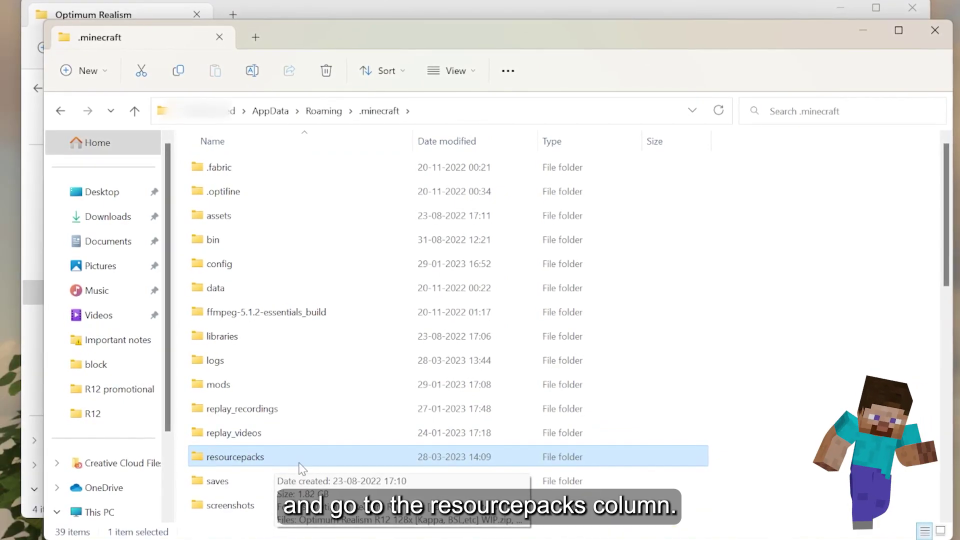
- Move both Optimum Realism R12 256x zip files from the Optimum Realism folder into .minecraft's resourcepacks folder
{"action": "double_click", "coordinate": [299, 459]}
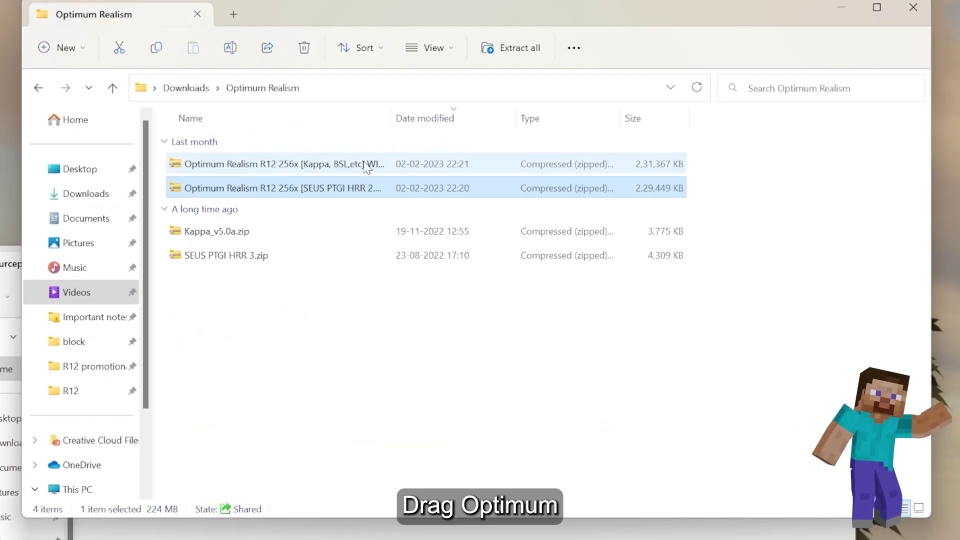
{"action": "left_click_drag", "start_coordinate": [426, 178], "coordinate": [556, 537]}
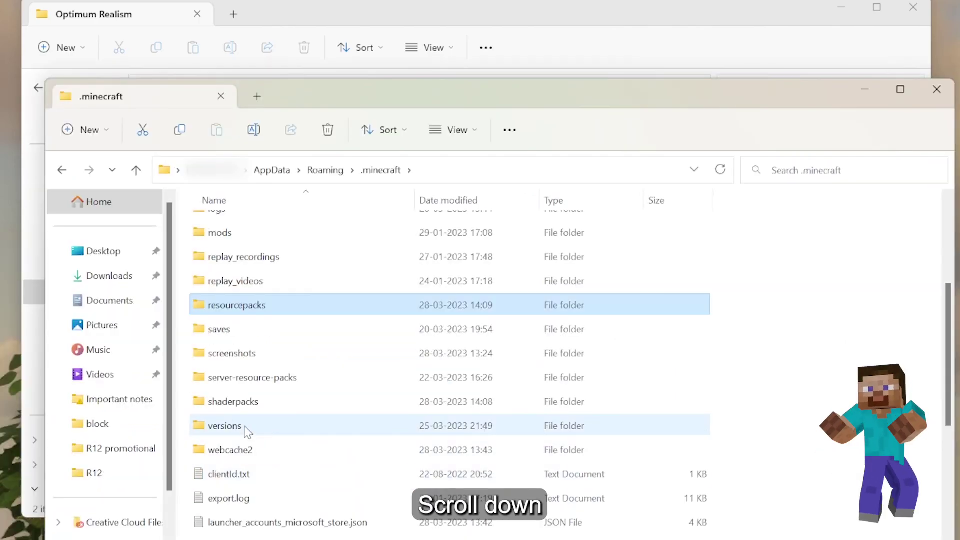
- Move Kappa_v5.0a.zip and SEUS PTGI HRR 3.zip from the Optimum Realism folder into .minecraft's shaderpacks folder
{"action": "left_click", "coordinate": [220, 406]}
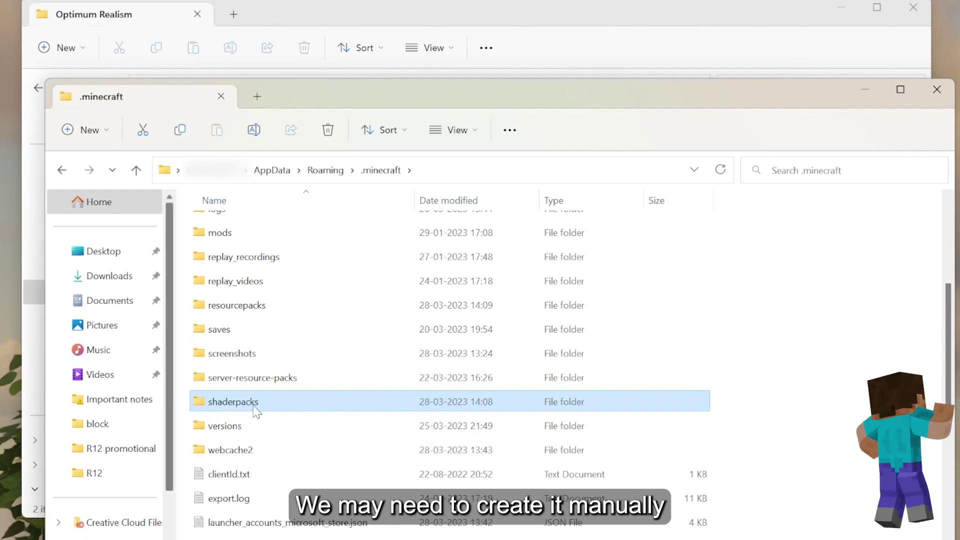
{"action": "double_click", "coordinate": [233, 401]}
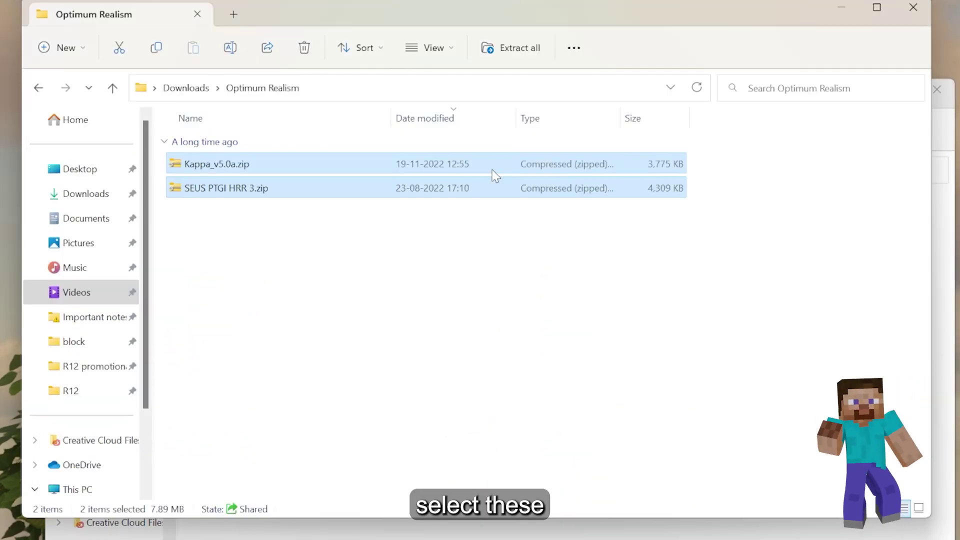
{"action": "left_click_drag", "start_coordinate": [495, 174], "coordinate": [692, 517]}
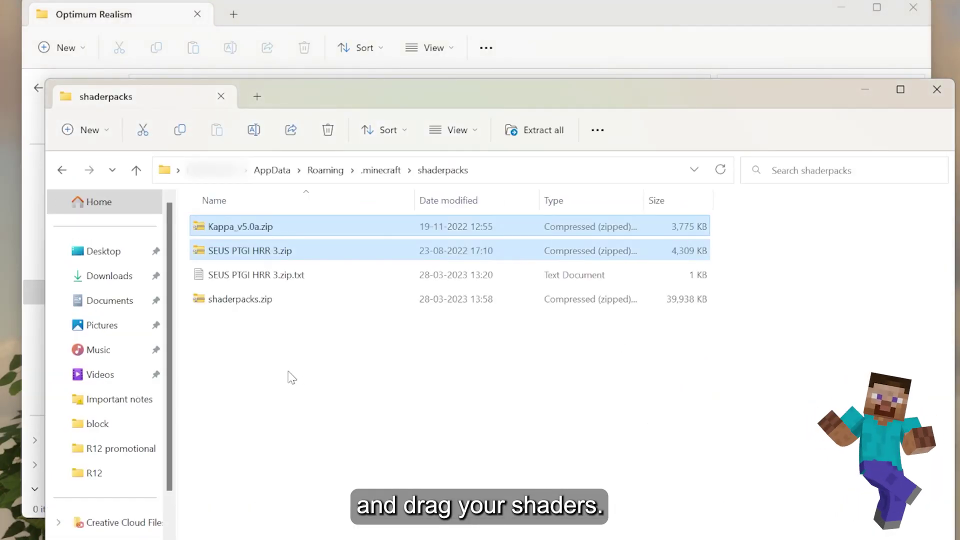
{"action": "left_click", "coordinate": [290, 380]}
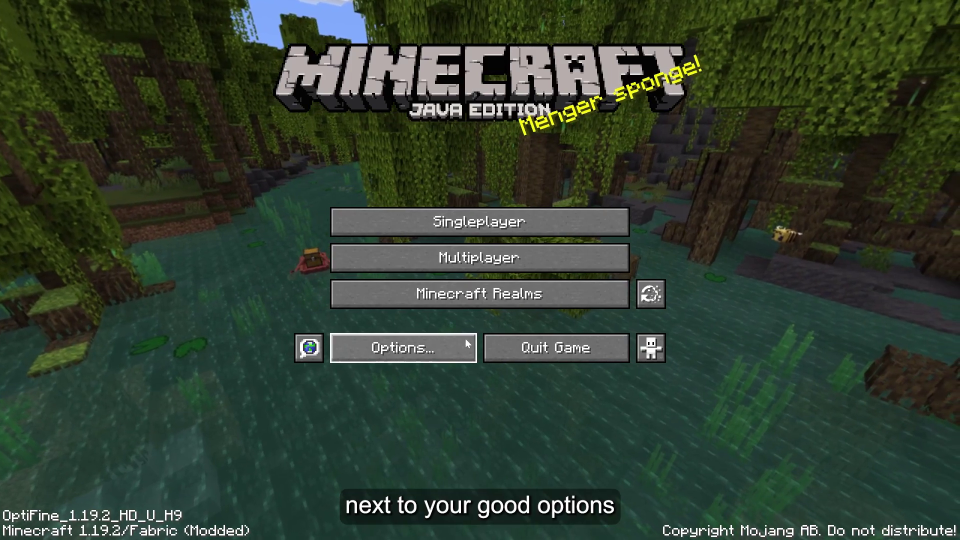
- In Minecraft, activate the Kappa version of the Optimum Realism R12 256x resource pack and apply the selection
{"action": "left_click", "coordinate": [465, 339]}
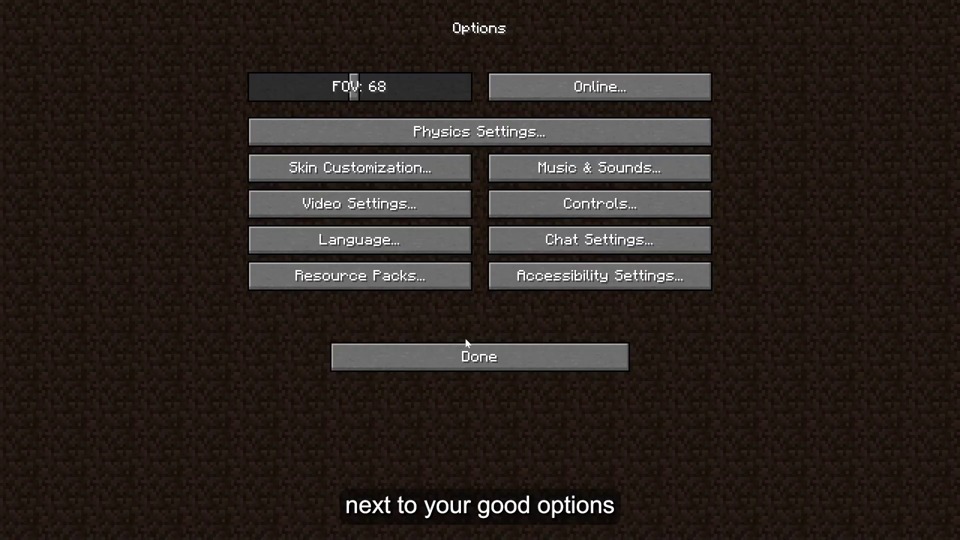
{"action": "left_click", "coordinate": [454, 287]}
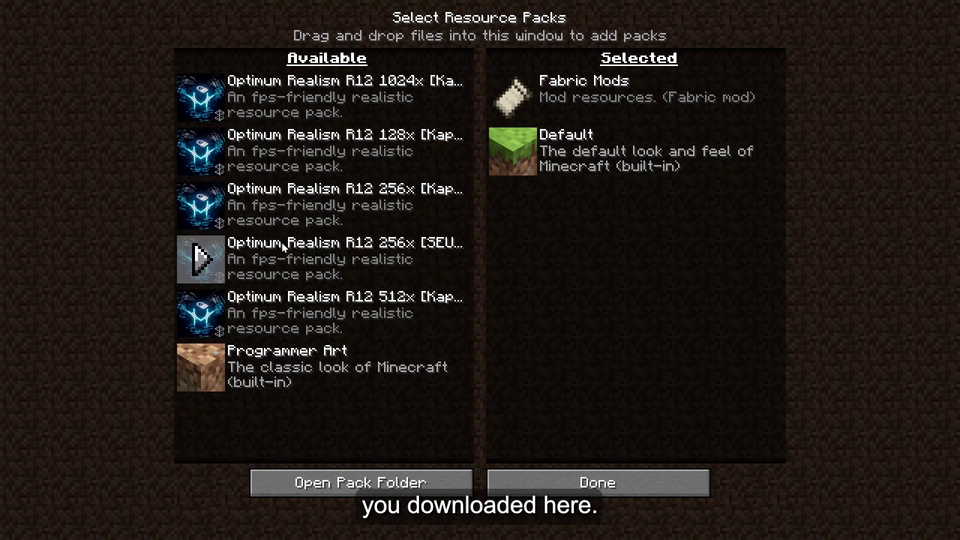
{"action": "left_click", "coordinate": [199, 205]}
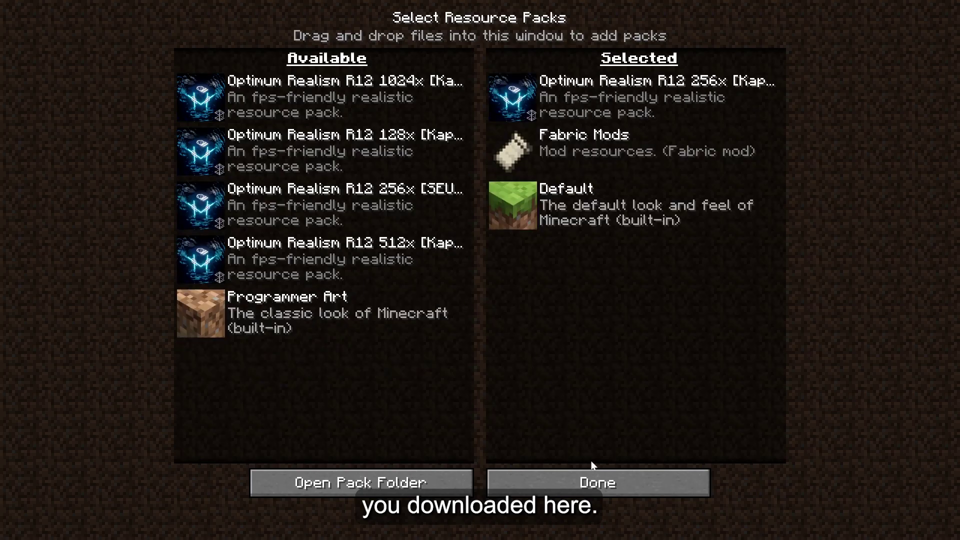
{"action": "left_click", "coordinate": [602, 482]}
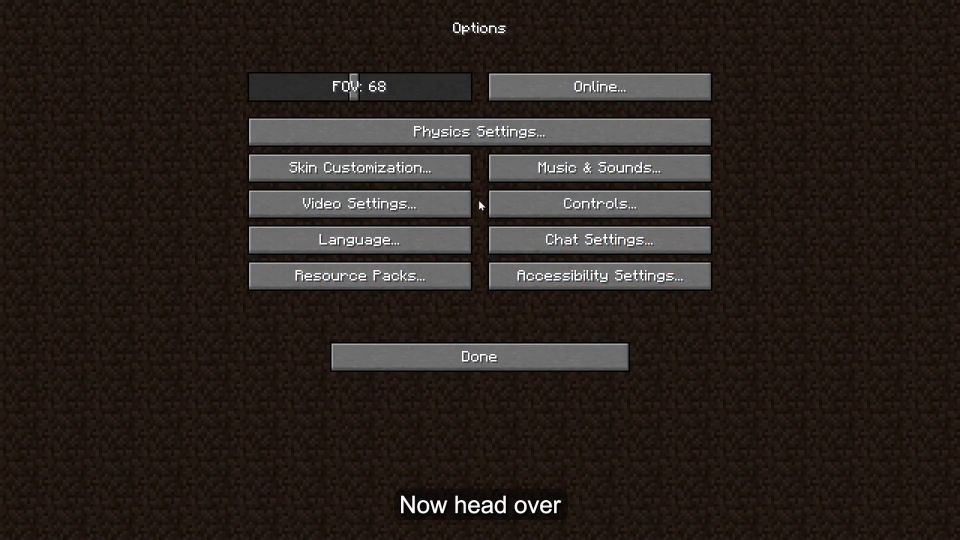
- Choose Kappa_v5.0a.zip as the active shader pack in the video settings
{"action": "left_click", "coordinate": [415, 203]}
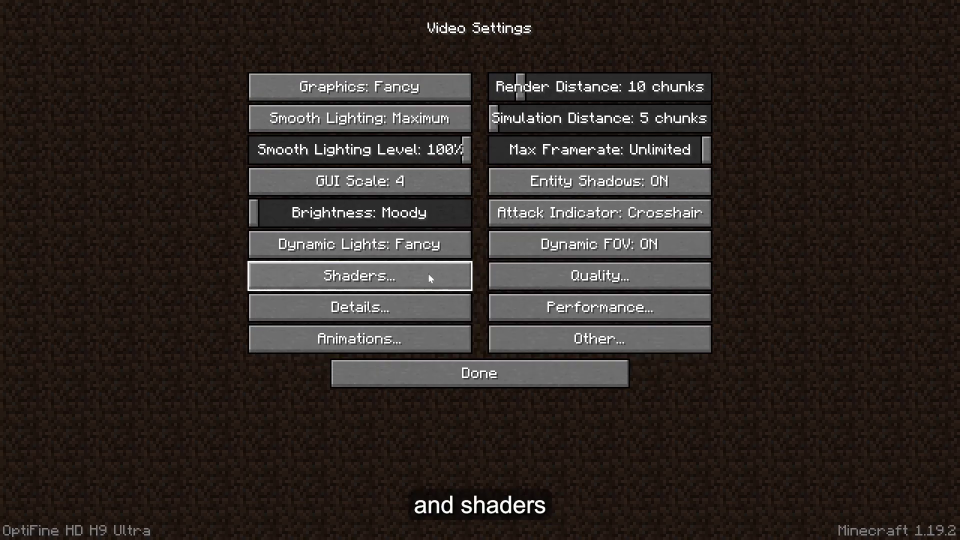
{"action": "left_click", "coordinate": [428, 273]}
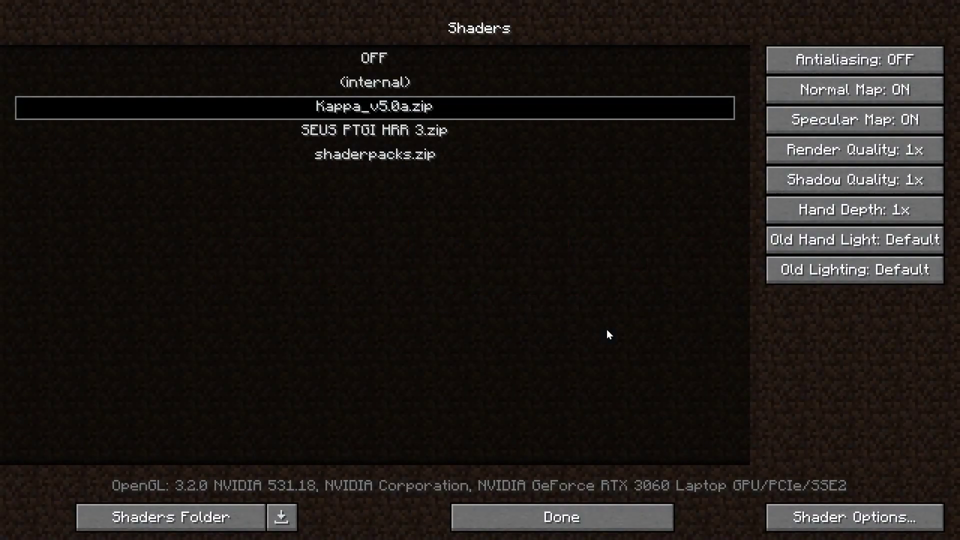
- In Kappa's terrain options, enable Parallax Occlusion Mapping with Slope Normal Calculation and Depth Write, using 32 samples
{"action": "left_click", "coordinate": [870, 519]}
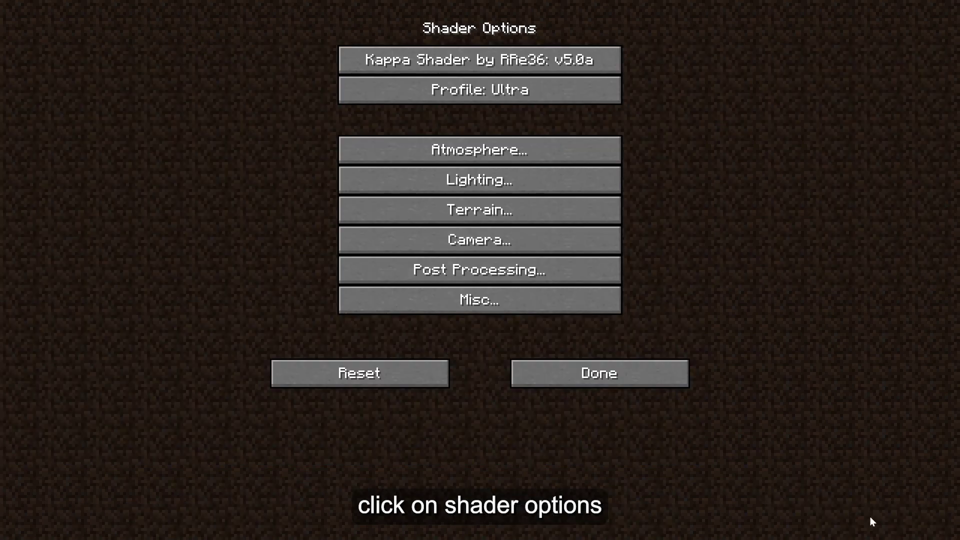
{"action": "left_click", "coordinate": [580, 211]}
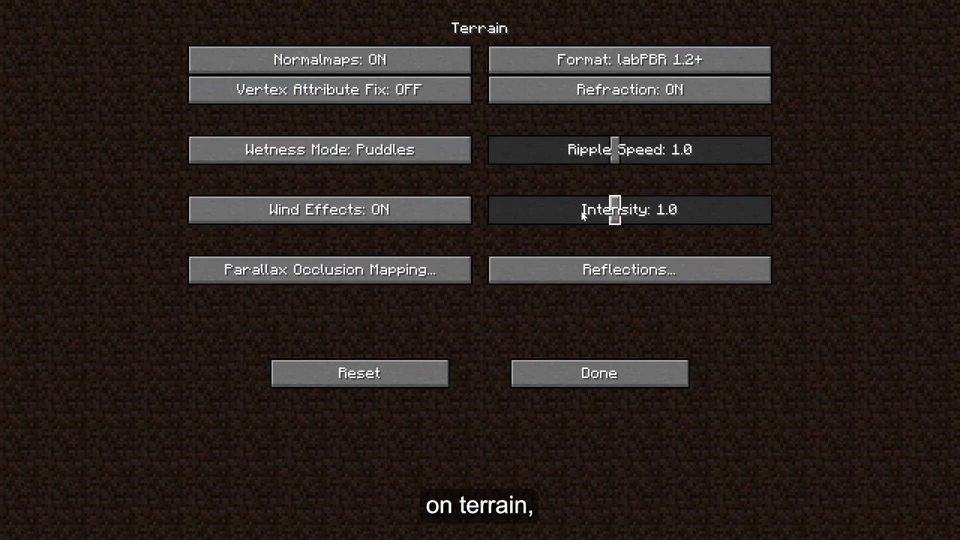
{"action": "left_click", "coordinate": [425, 265]}
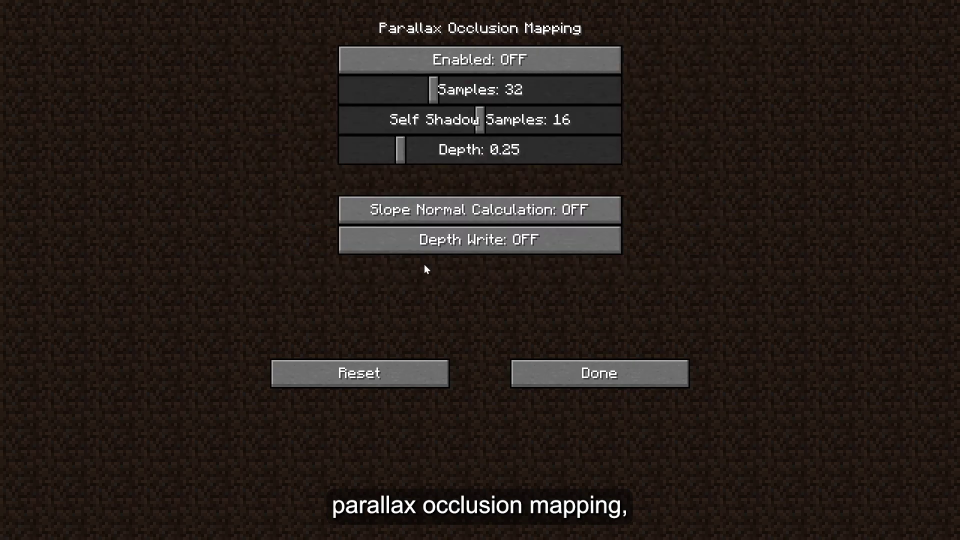
{"action": "left_click", "coordinate": [524, 62]}
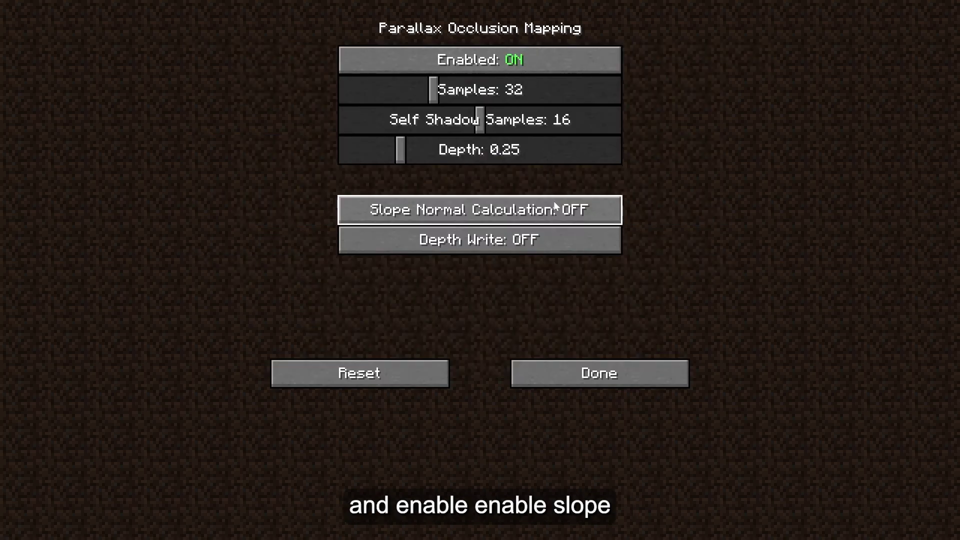
{"action": "left_click", "coordinate": [556, 208]}
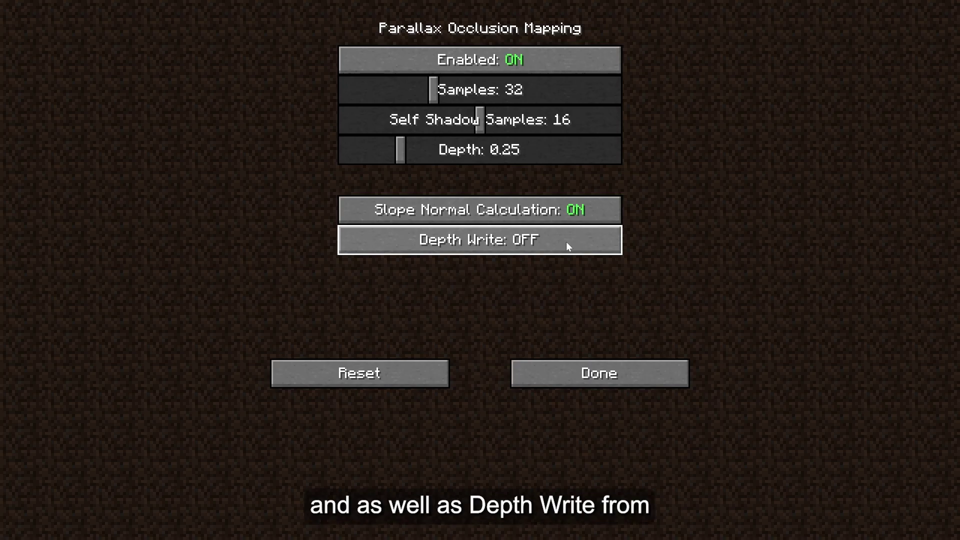
{"action": "left_click", "coordinate": [567, 244]}
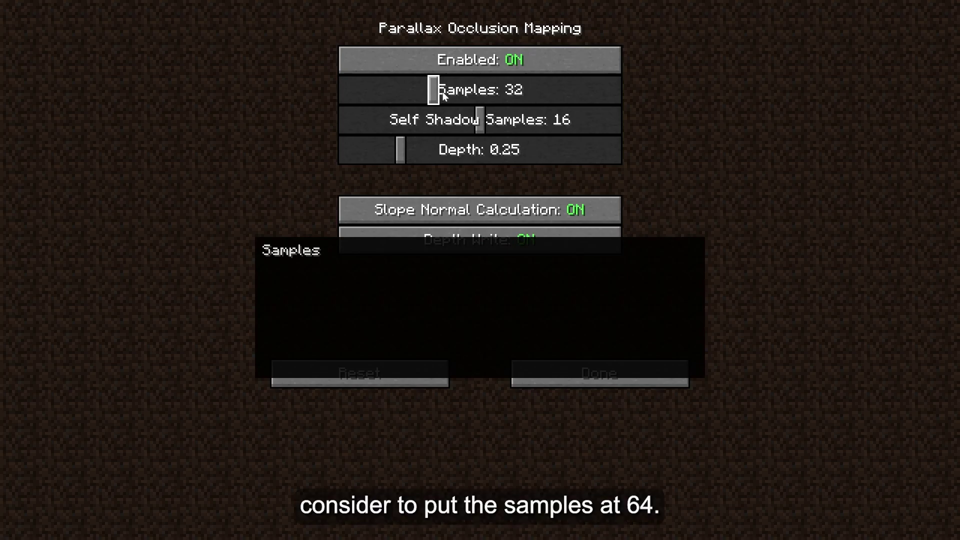
{"action": "mouse_move", "coordinate": [441, 91]}
{"action": "left_mouse_down"}
{"action": "mouse_move", "coordinate": [480, 91]}
{"action": "mouse_move", "coordinate": [443, 92]}
{"action": "left_mouse_up"}
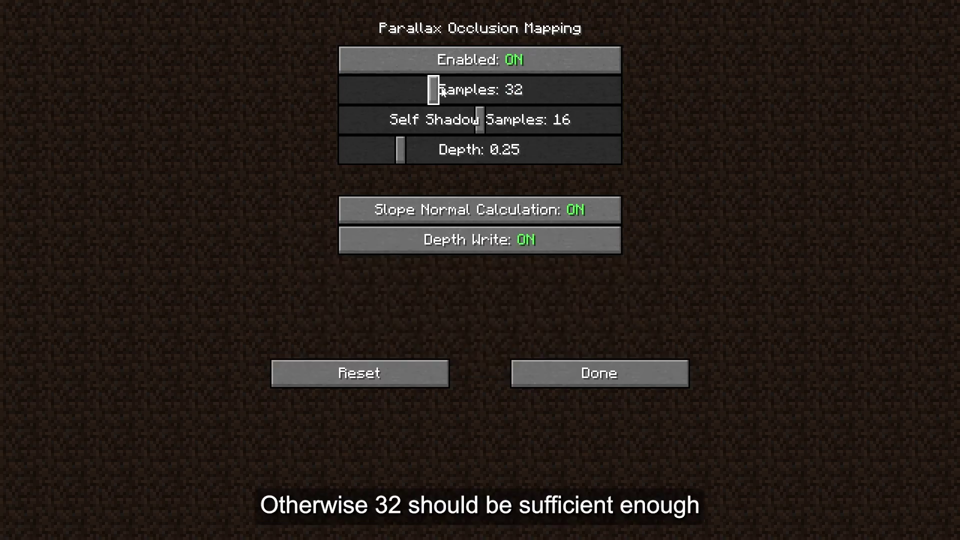
{"action": "left_click", "coordinate": [626, 372]}
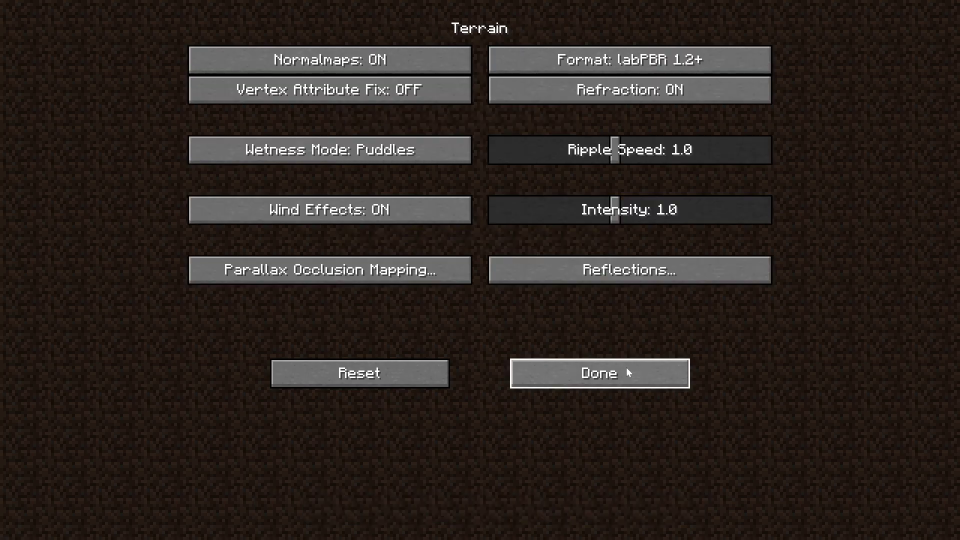
- Turn on Resourcepack Reflections and Reflection Capture in Kappa's terrain reflection options and confirm them
{"action": "left_click", "coordinate": [660, 273]}
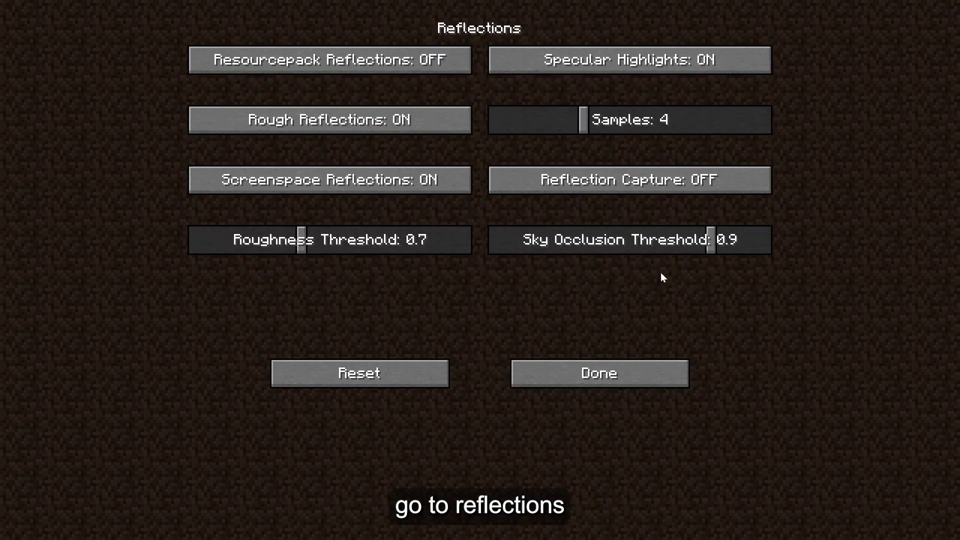
{"action": "left_click", "coordinate": [414, 60]}
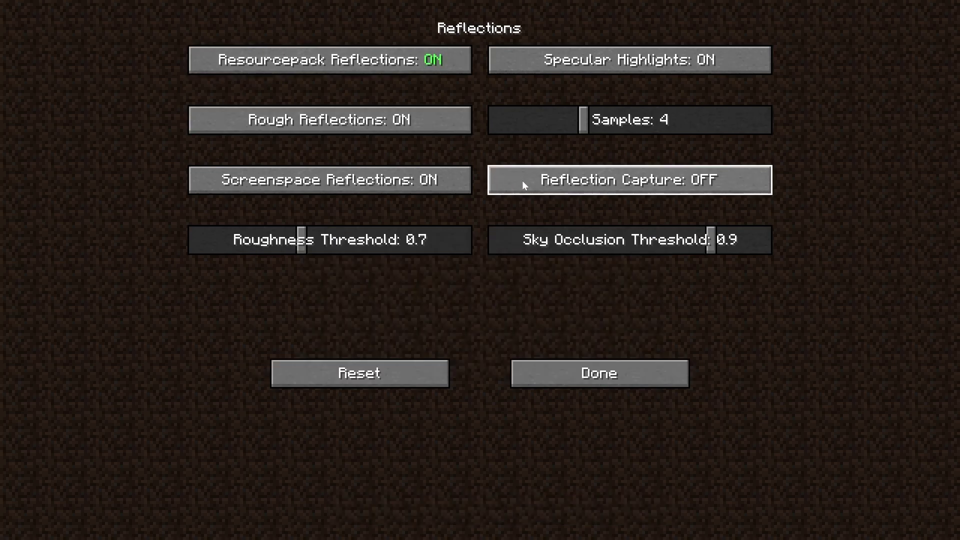
{"action": "left_click", "coordinate": [532, 181]}
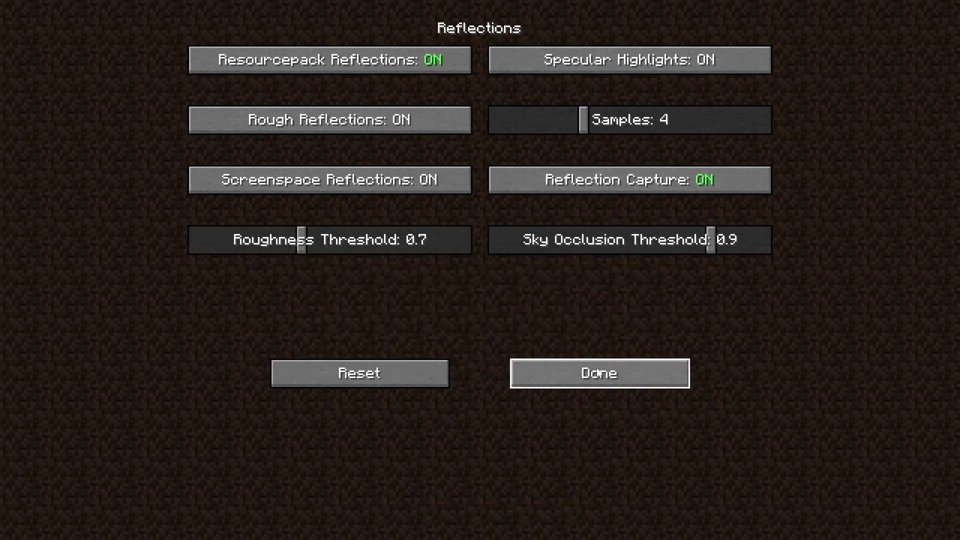
{"action": "left_click", "coordinate": [599, 375]}
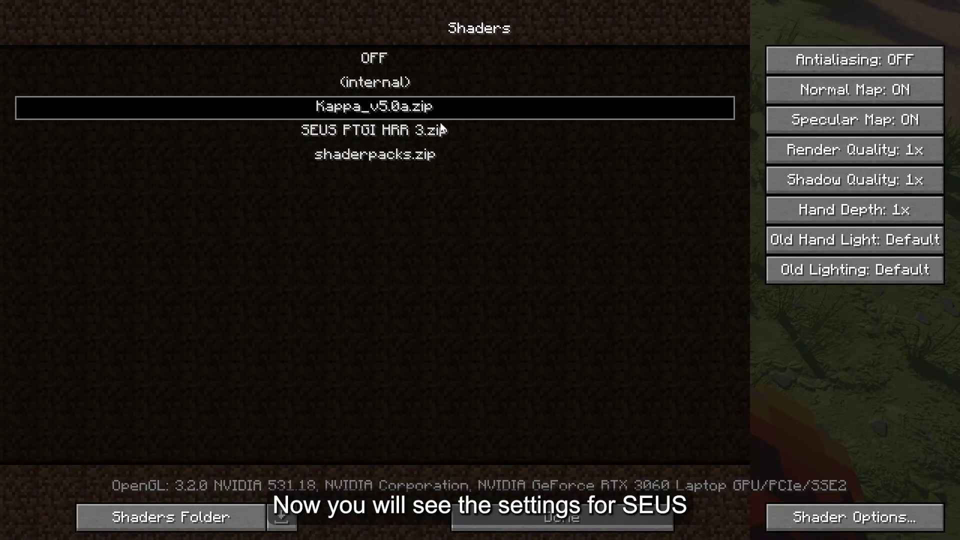
- Choose SEUS PTGI HRR 3.zip as the active shader pack and set its Texture Resolution to 256
{"action": "left_click", "coordinate": [413, 130]}
{"action": "left_click", "coordinate": [850, 518]}
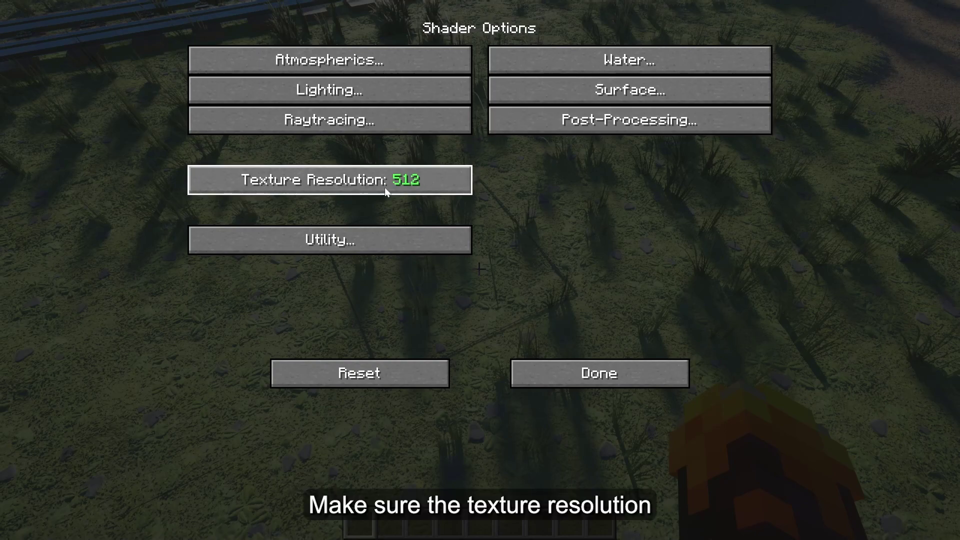
{"action": "mouse_move", "coordinate": [412, 180]}
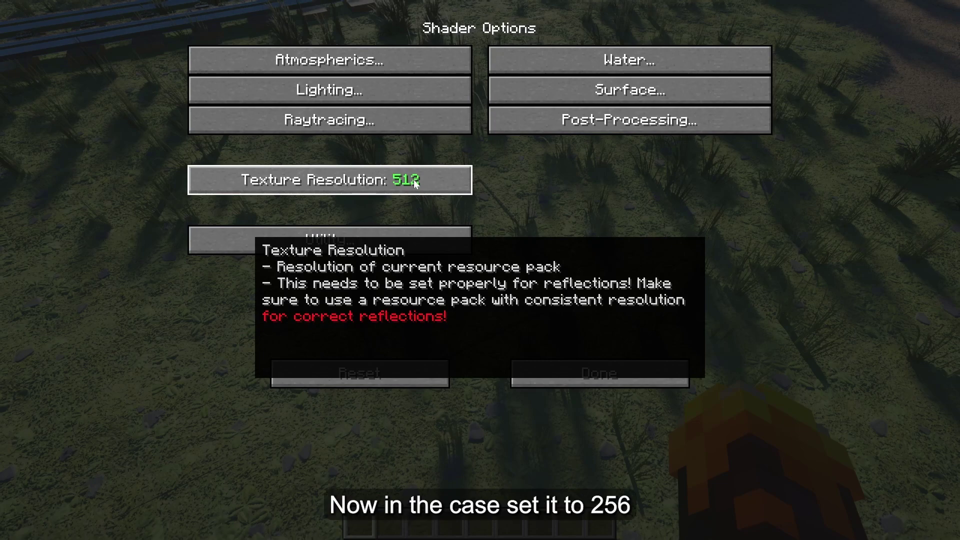
{"action": "left_click", "coordinate": [414, 182]}
{"action": "left_click", "coordinate": [414, 182]}
{"action": "left_click", "coordinate": [414, 182]}
{"action": "left_click", "coordinate": [413, 182]}
{"action": "left_click", "coordinate": [412, 179]}
{"action": "left_click", "coordinate": [413, 179]}
{"action": "left_click", "coordinate": [410, 179]}
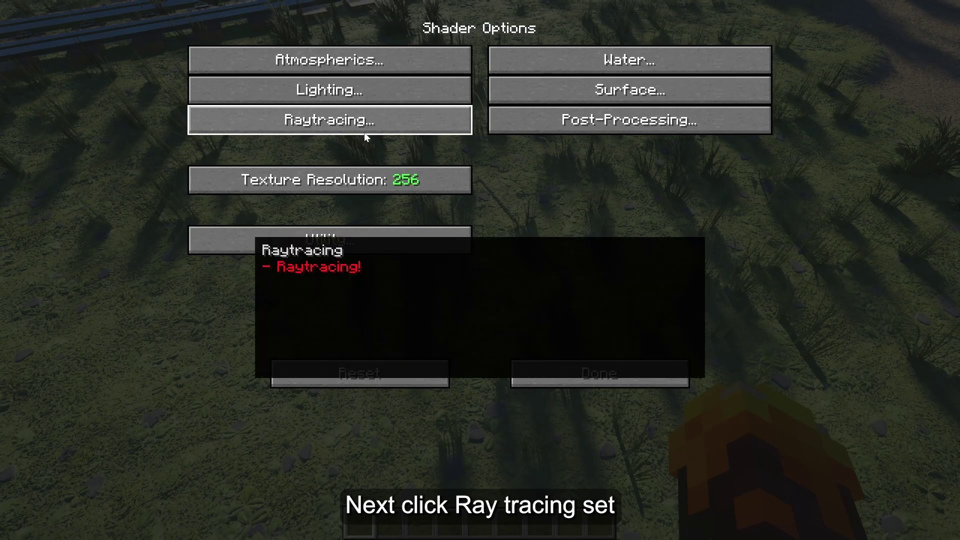
- Ensure Full Raytrace Reflections and Screen-Space Reflection Tracing are on in the SEUS raytracing options, and confirm the shader settings
{"action": "left_click", "coordinate": [364, 132]}
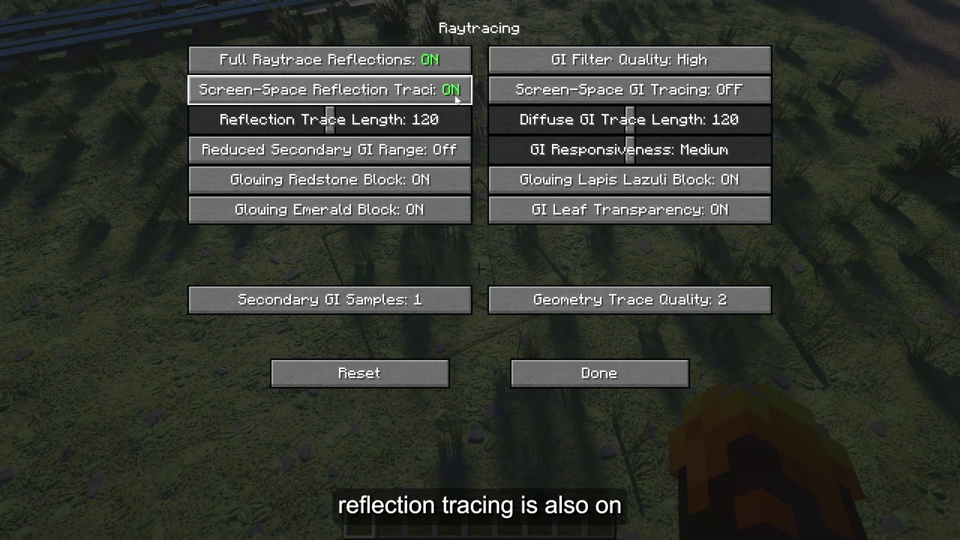
{"action": "left_click", "coordinate": [630, 368]}
{"action": "left_click", "coordinate": [628, 370]}
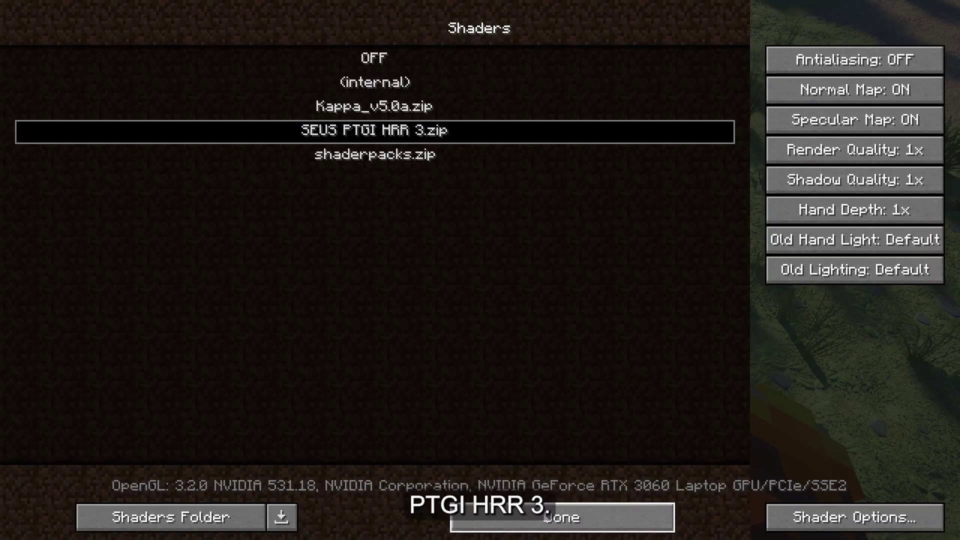
{"action": "left_click", "coordinate": [562, 517]}
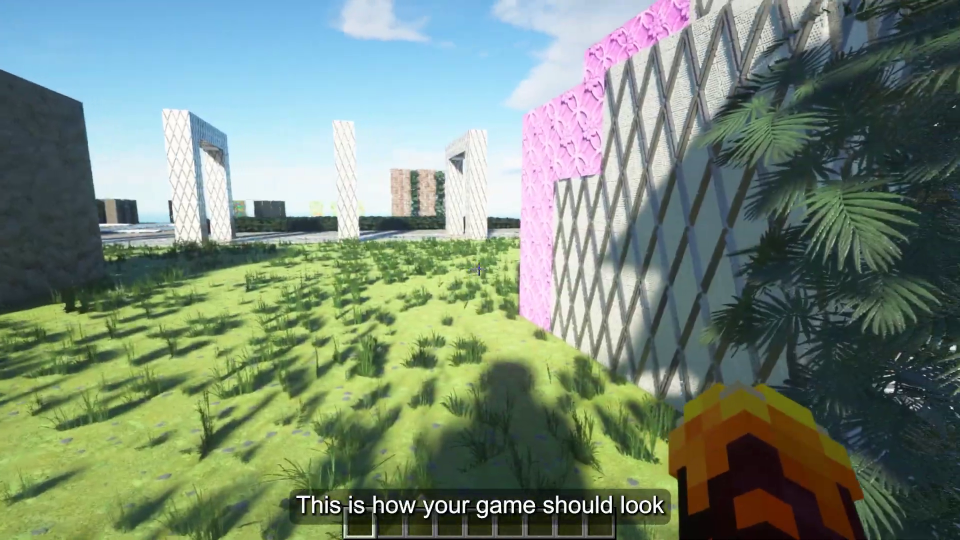
- Walk around the world to examine how the grass, rails, buildings, sky and player character render with the SEUS shader
{"action": "key", "text": "w"}
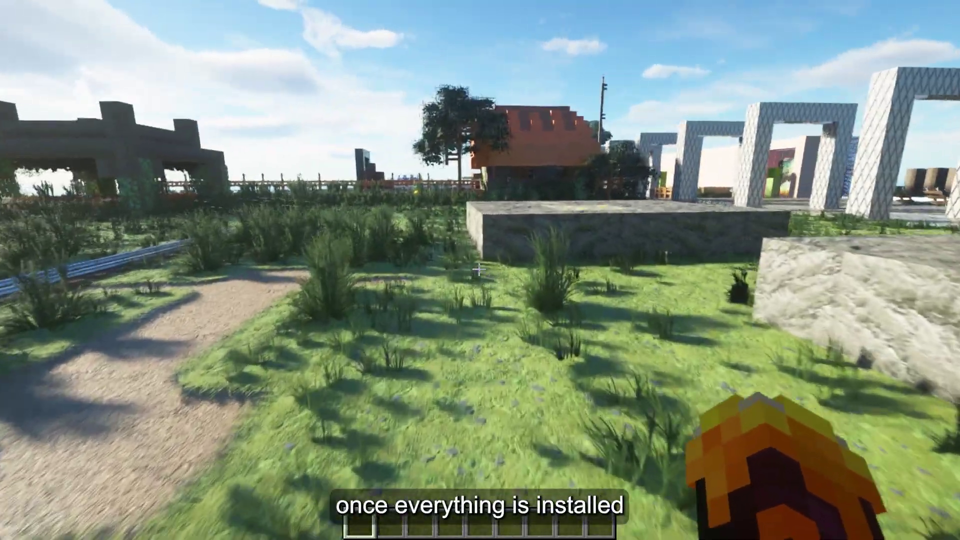
{"action": "key", "text": "w"}
{"action": "key", "text": "w"}
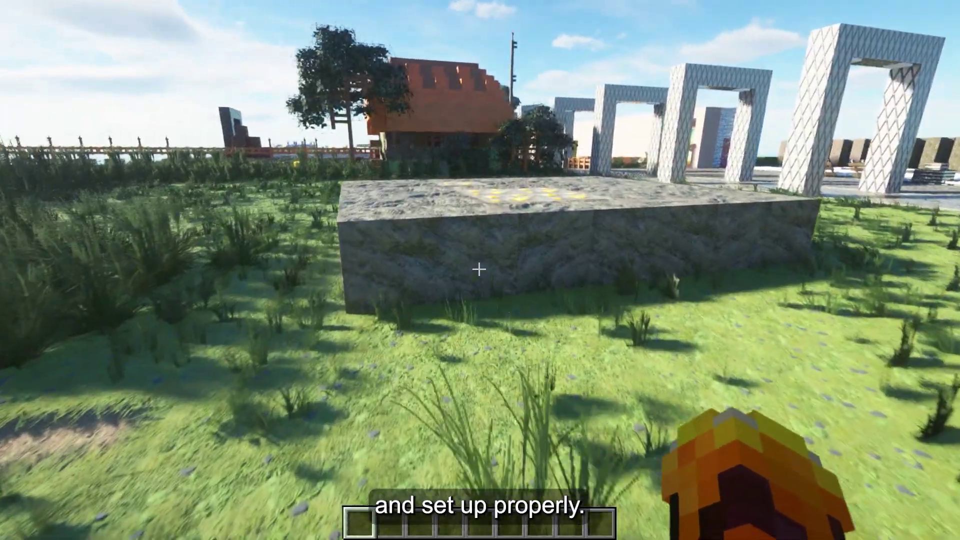
{"action": "key", "text": "w"}
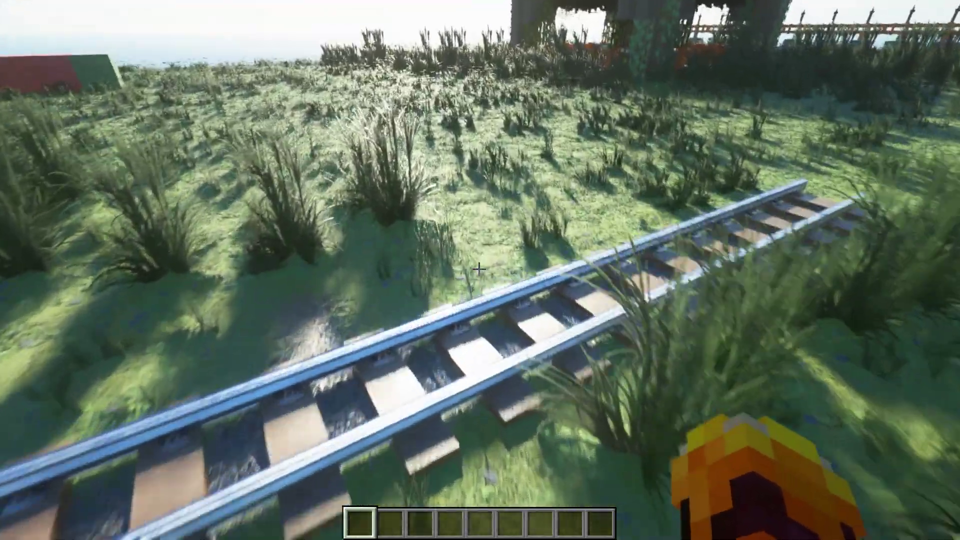
{"action": "key", "text": "w"}
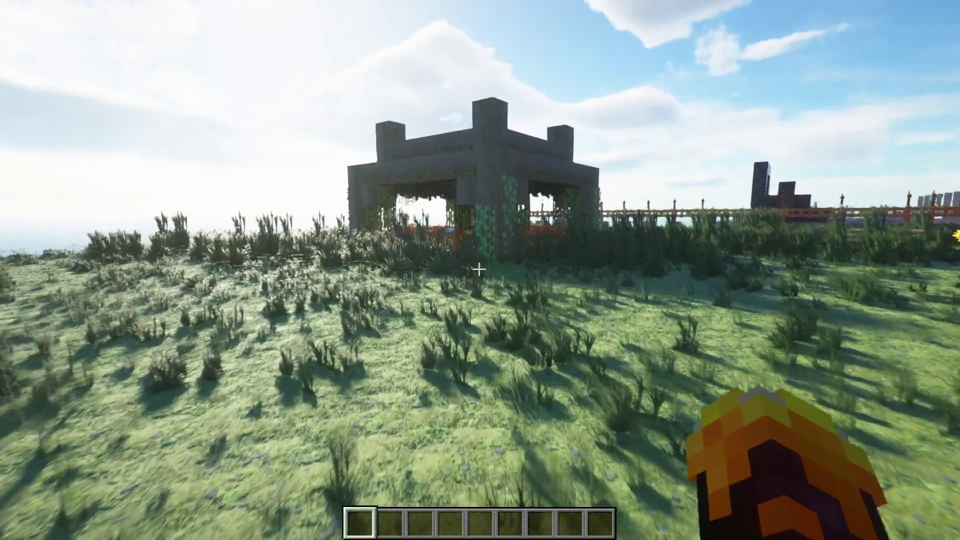
{"action": "key", "text": "w"}
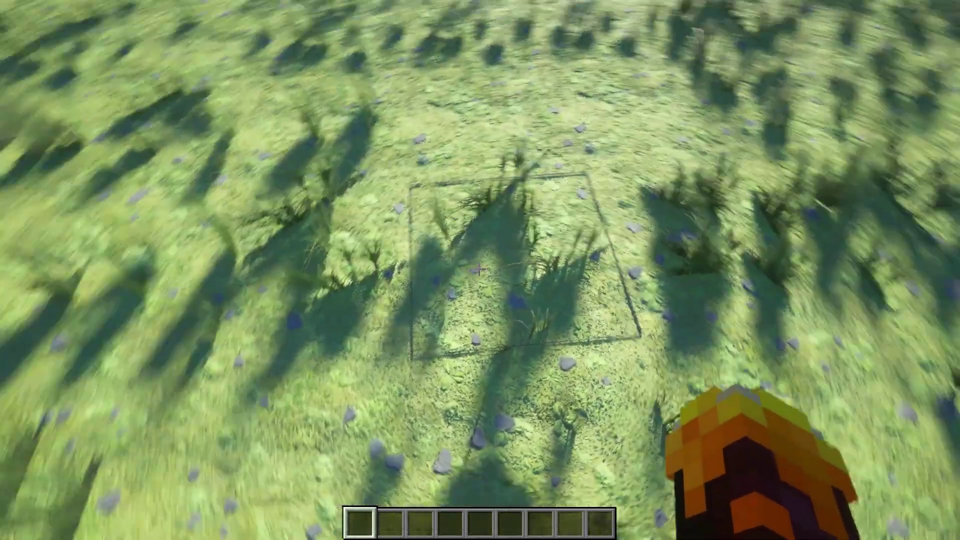
{"action": "key", "text": "w"}
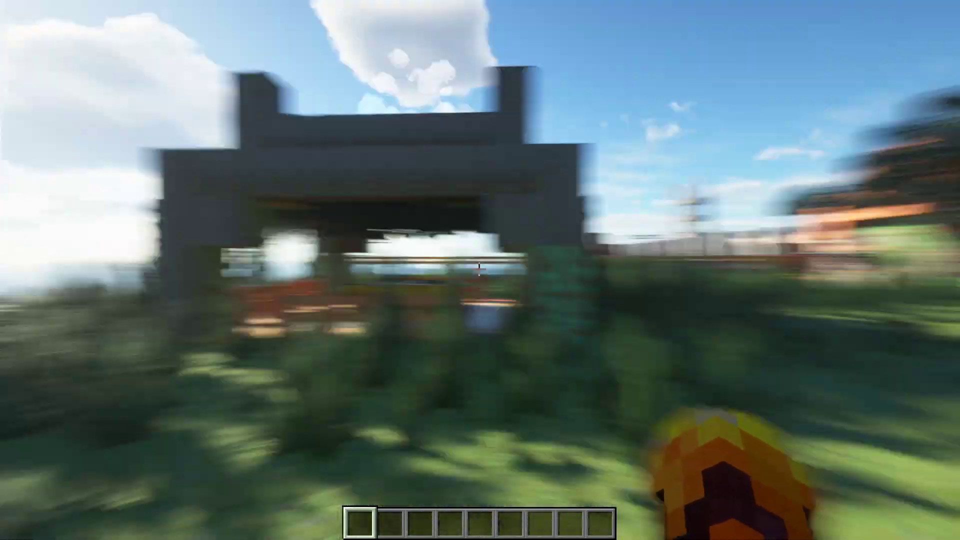
{"action": "key", "text": "w"}
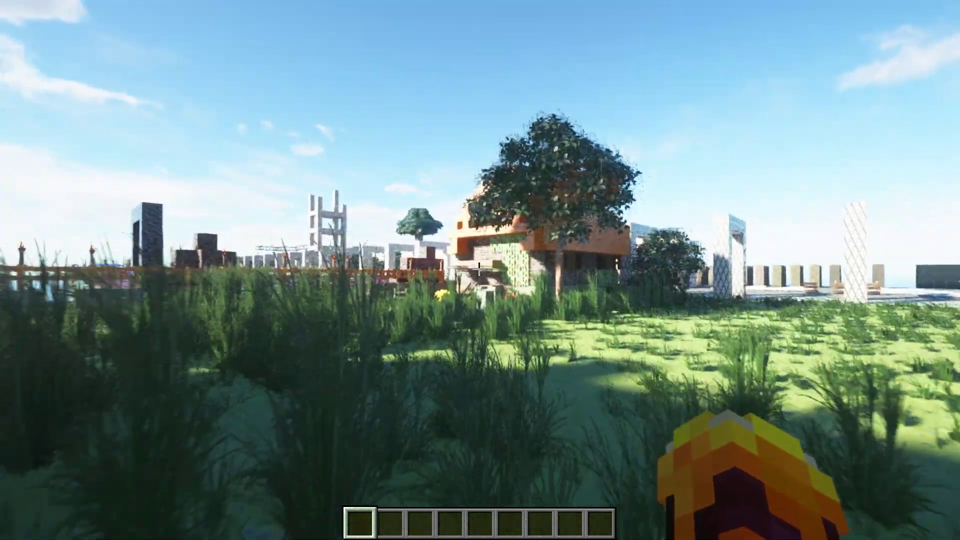
{"action": "key", "text": "w"}
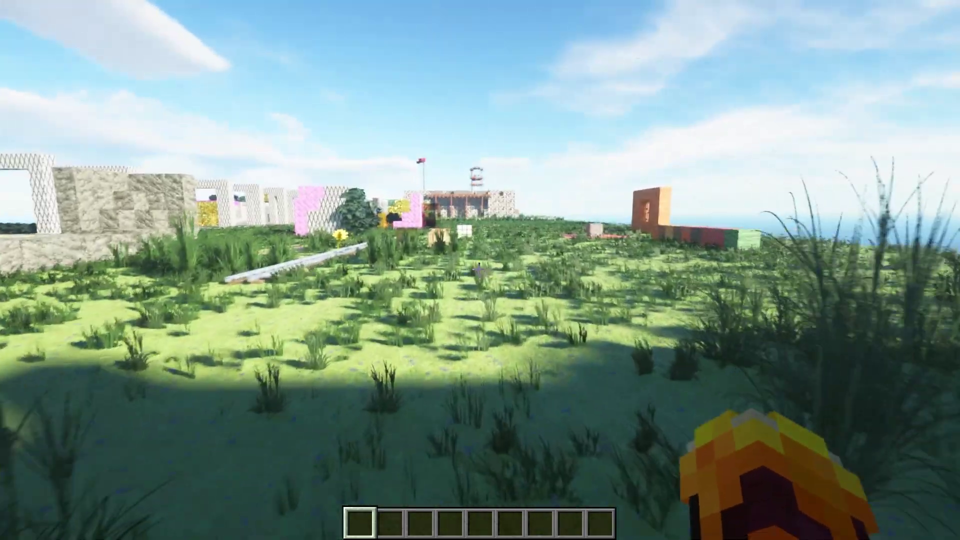
{"action": "key", "text": "w"}
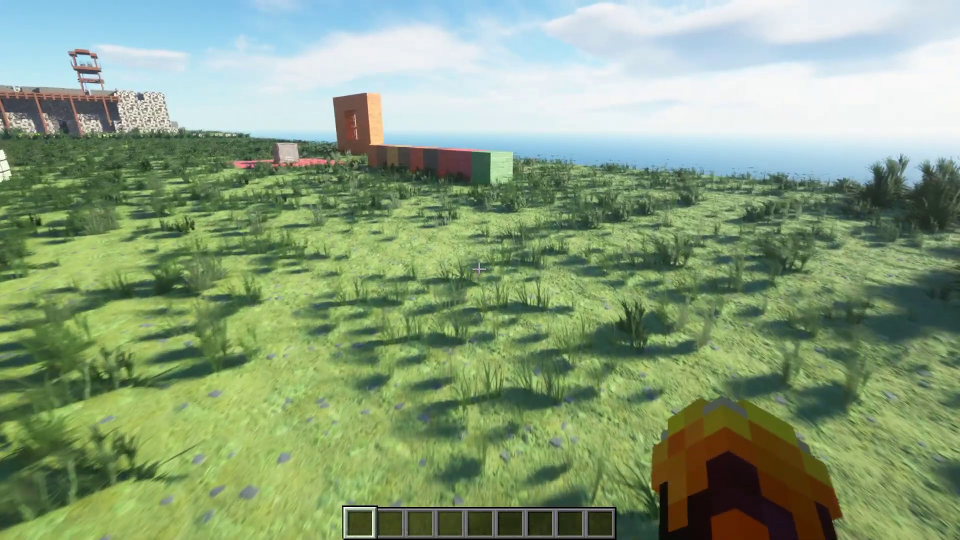
{"action": "key", "text": "w"}
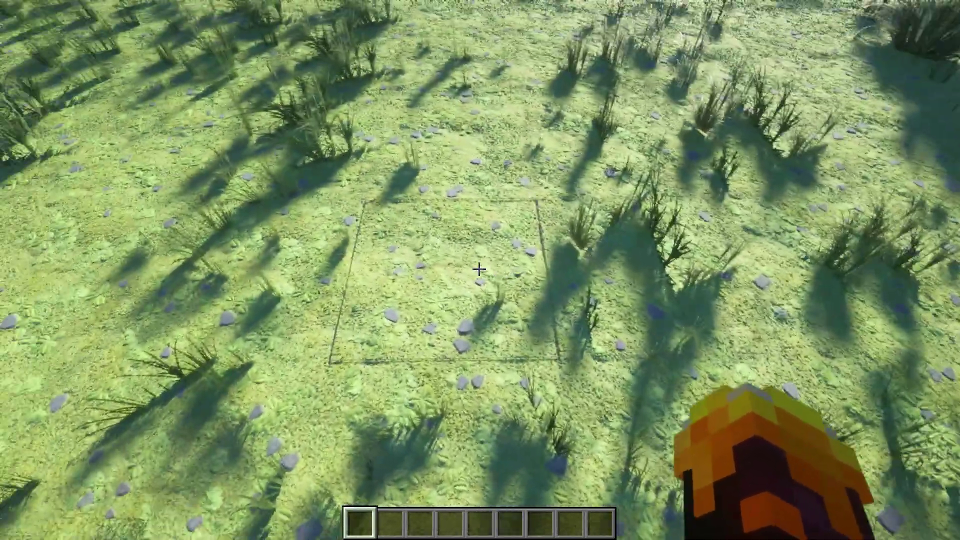
{"action": "key", "text": "w"}
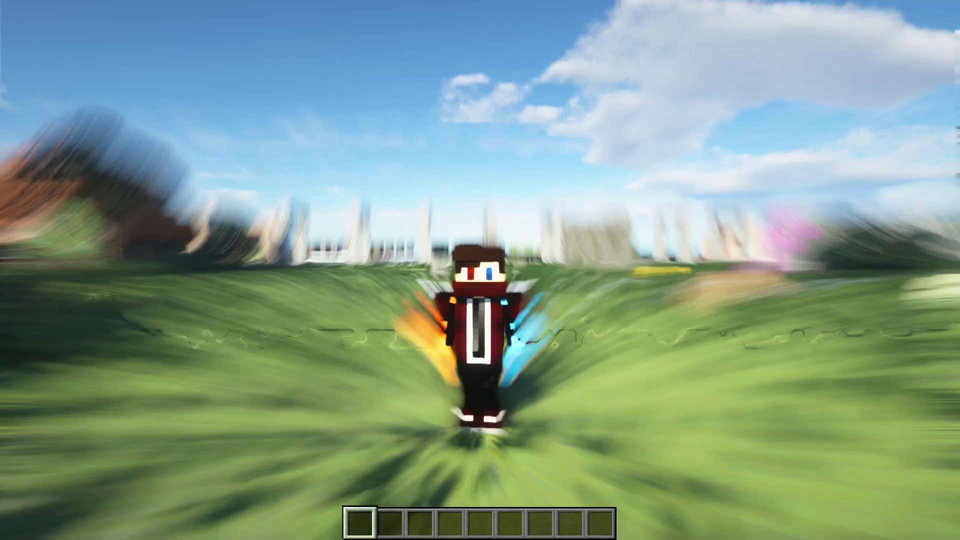
{"action": "key", "text": "shift"}
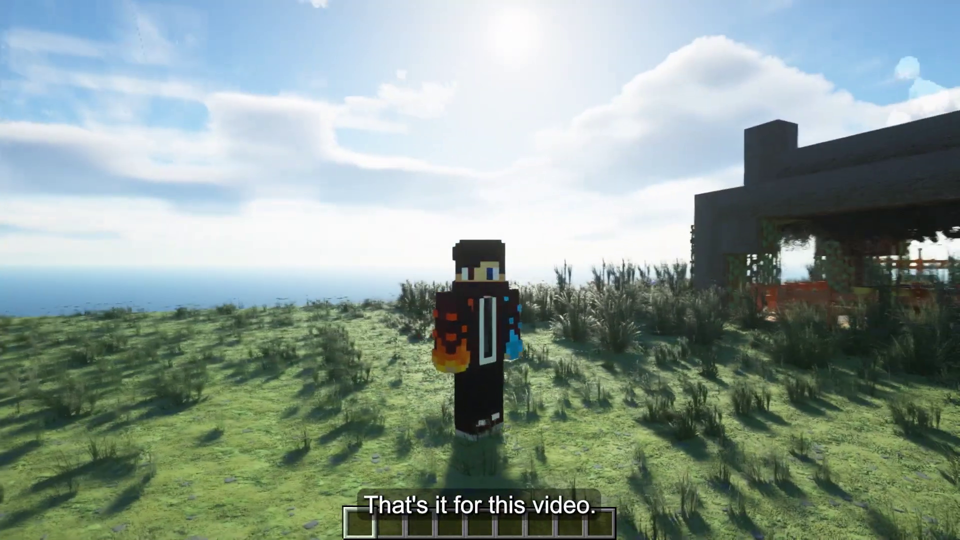